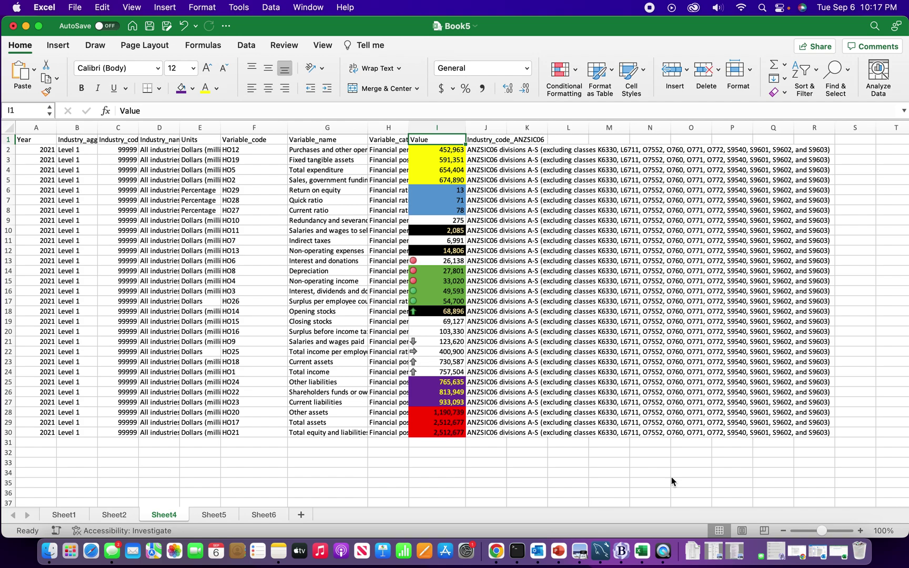
Turn on filtering for the header row of Sheet4.
{"action": "left_click", "coordinate": [8, 139]}
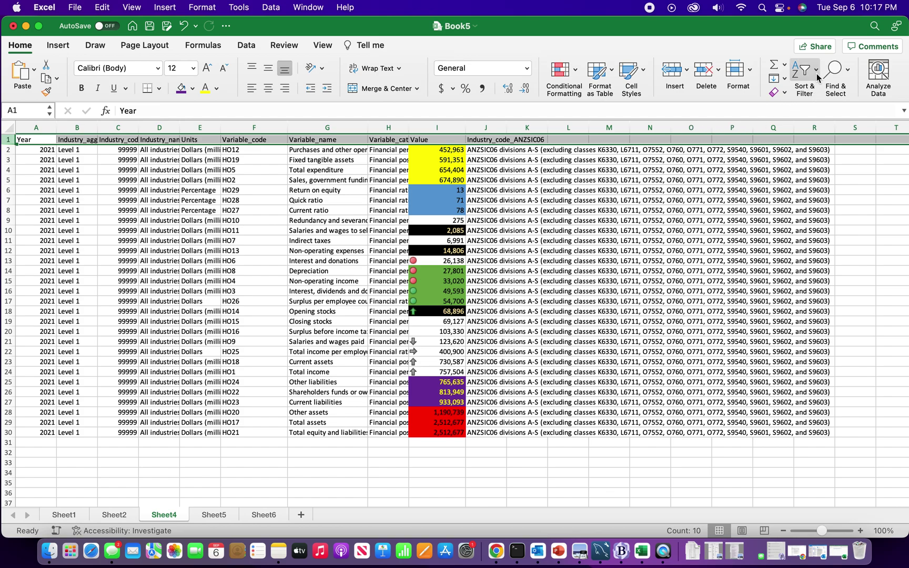
{"action": "left_click", "coordinate": [817, 76]}
{"action": "left_click", "coordinate": [815, 145]}
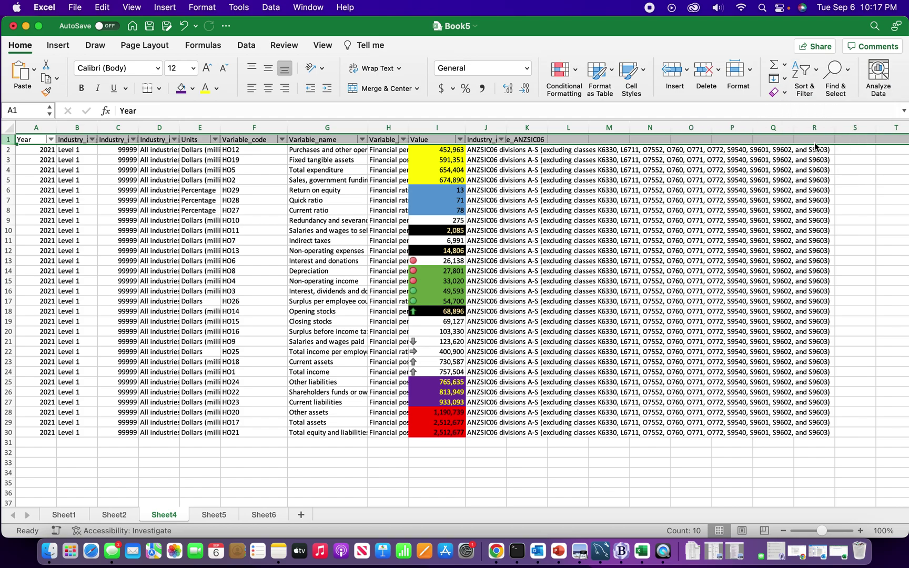
{"action": "left_click", "coordinate": [521, 201]}
{"action": "left_click_drag", "start_coordinate": [421, 149], "coordinate": [422, 178]}
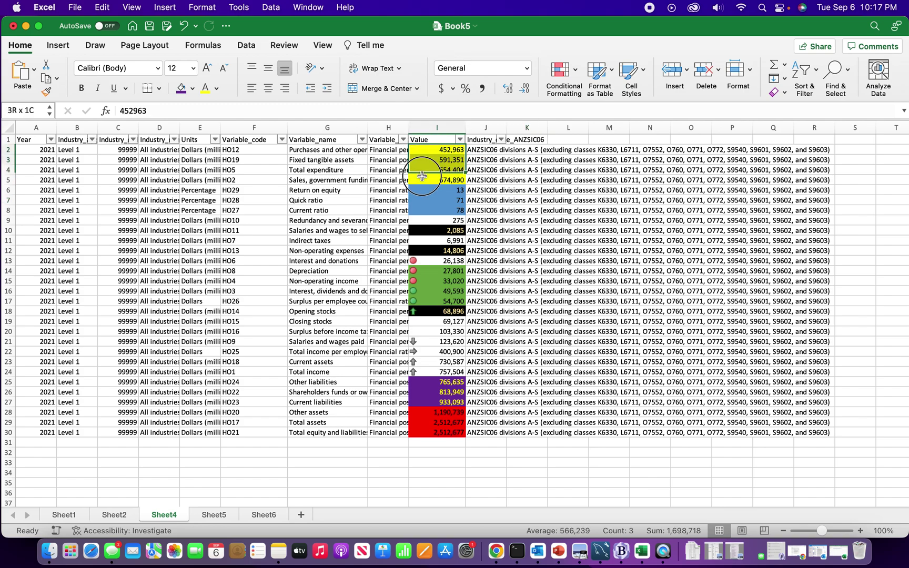
{"action": "left_click", "coordinate": [444, 226]}
{"action": "left_click_drag", "start_coordinate": [421, 261], "coordinate": [420, 297]}
Filter the Value column by cell color to show only the purple cells.
{"action": "left_click", "coordinate": [459, 138]}
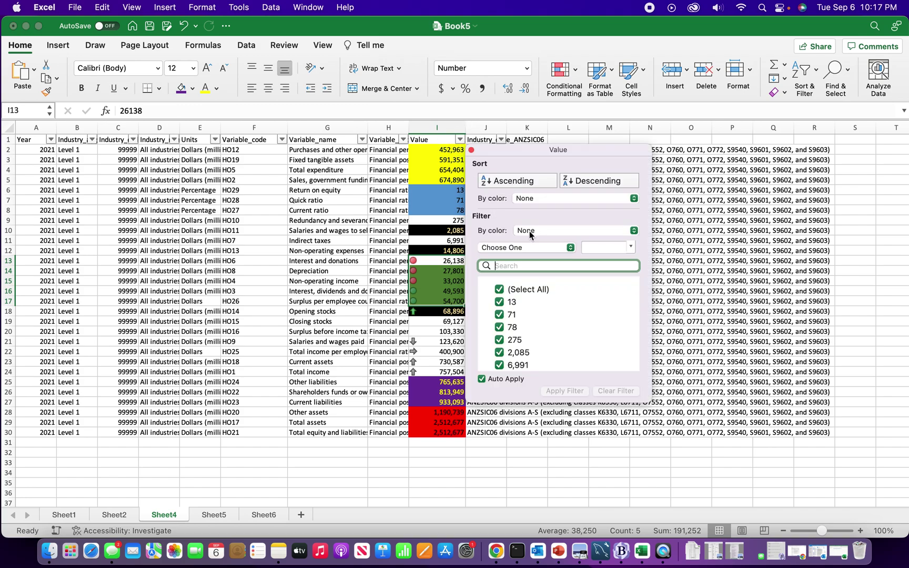
{"action": "left_click", "coordinate": [528, 230]}
{"action": "mouse_move", "coordinate": [531, 274]}
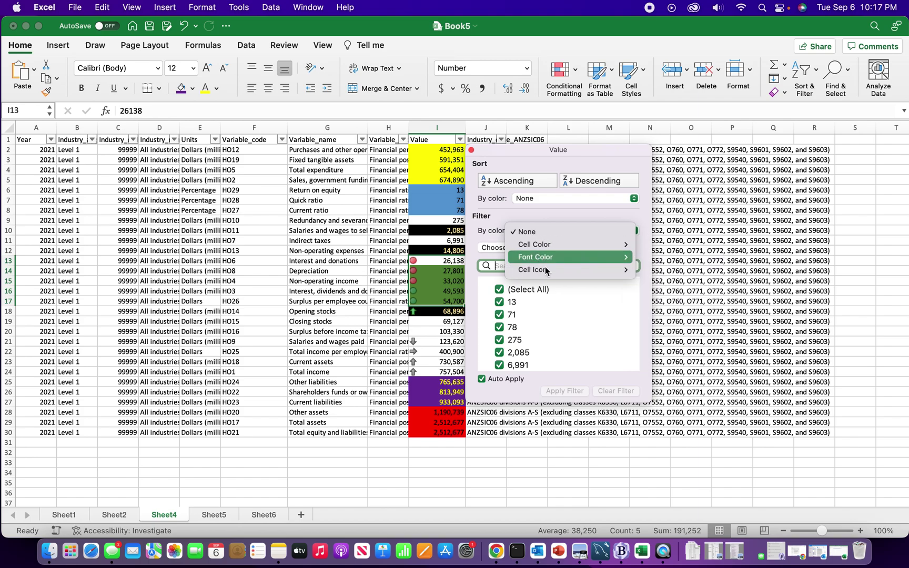
{"action": "mouse_move", "coordinate": [547, 250]}
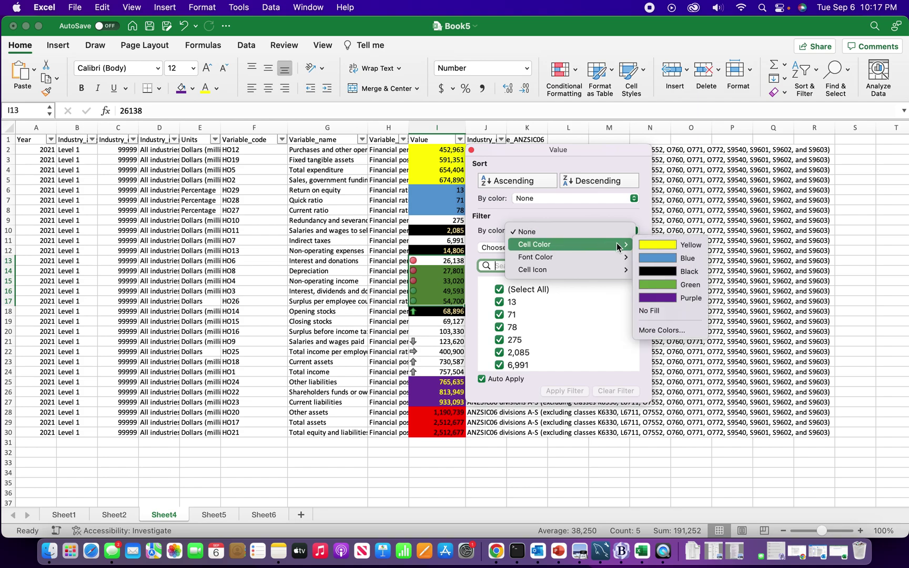
{"action": "left_click", "coordinate": [661, 298]}
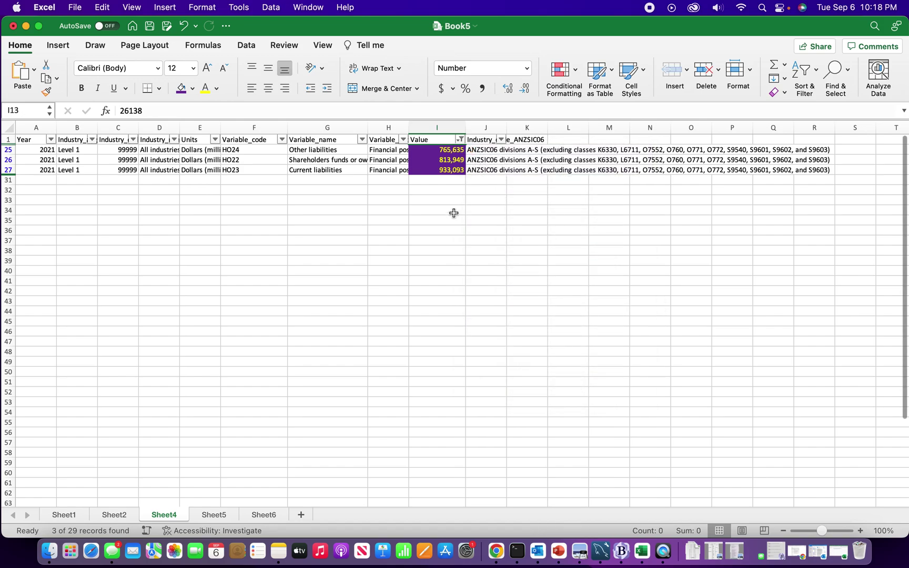
Clear the purple cell color filter so all rows are shown again.
{"action": "left_click", "coordinate": [459, 140]}
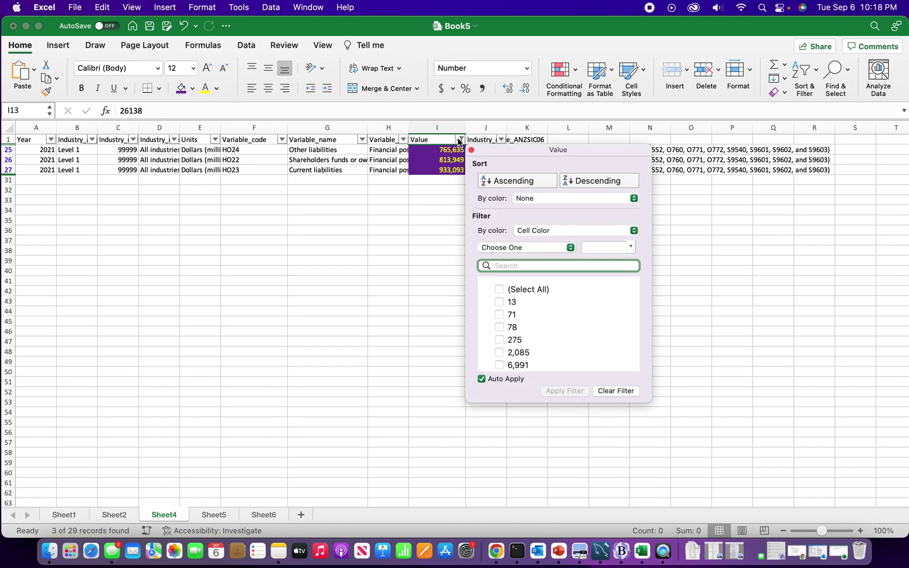
{"action": "left_click", "coordinate": [812, 90]}
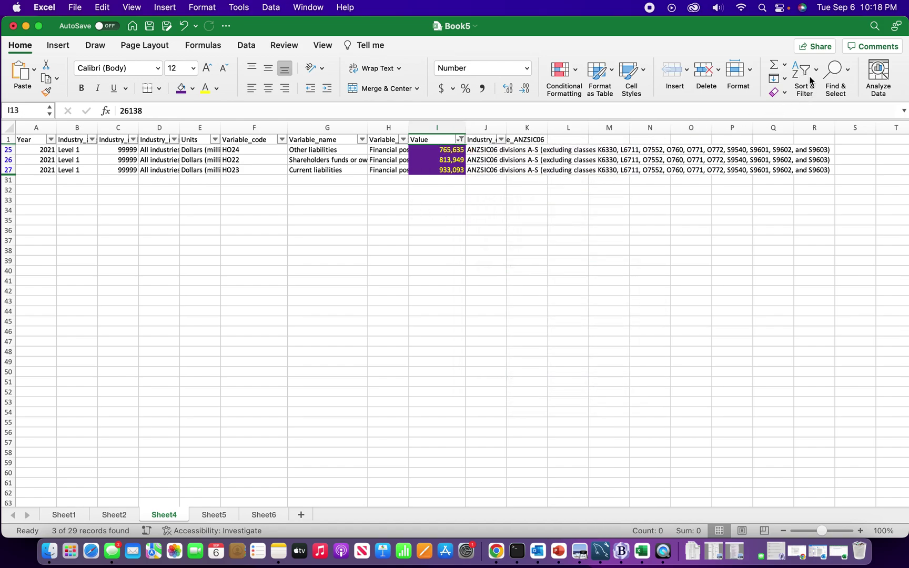
{"action": "left_click", "coordinate": [814, 157]}
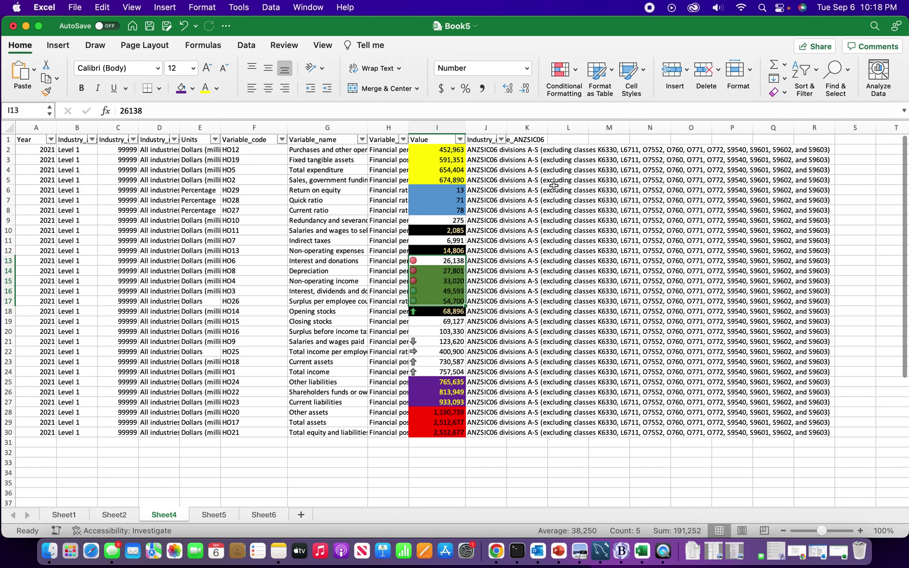
Filter the Value column by font color, keeping only the Light Yellow text.
{"action": "left_click", "coordinate": [459, 139]}
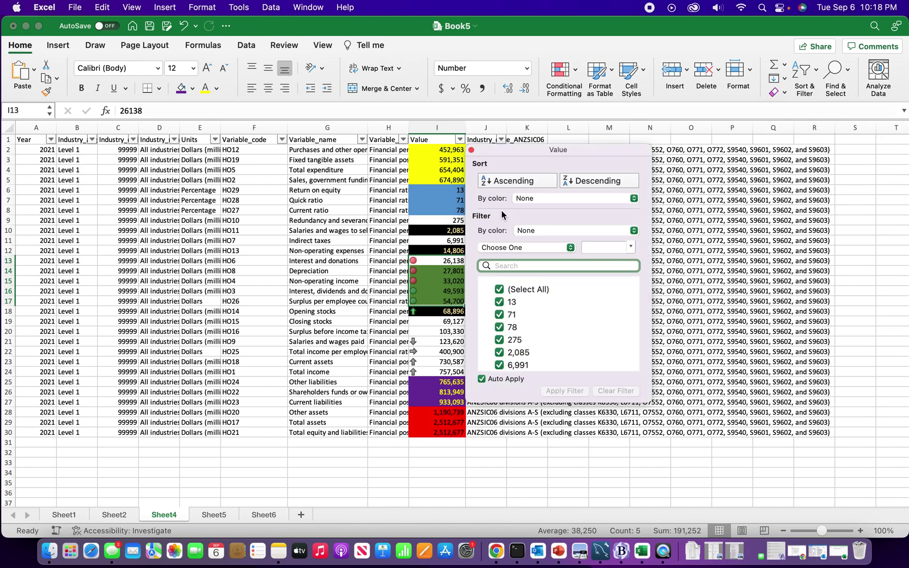
{"action": "left_click", "coordinate": [534, 232]}
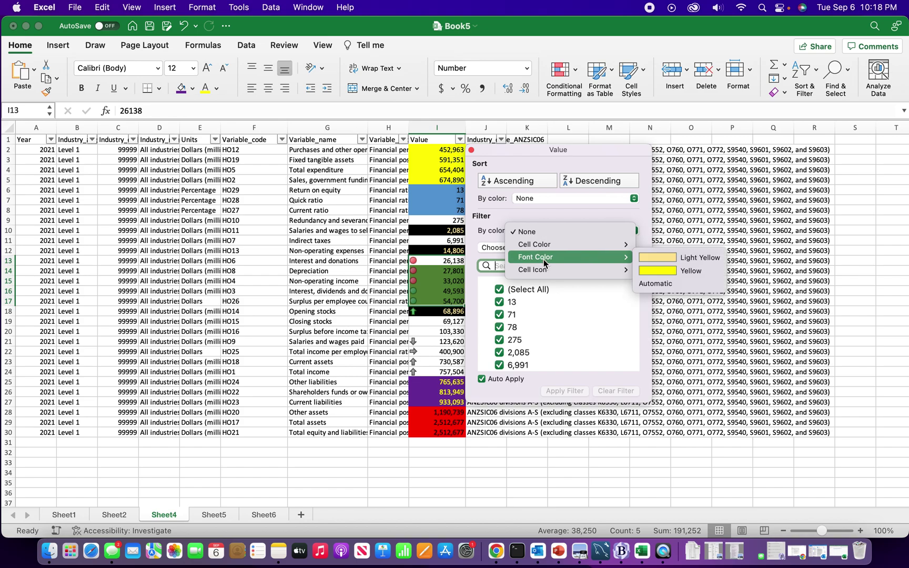
{"action": "left_click", "coordinate": [654, 258]}
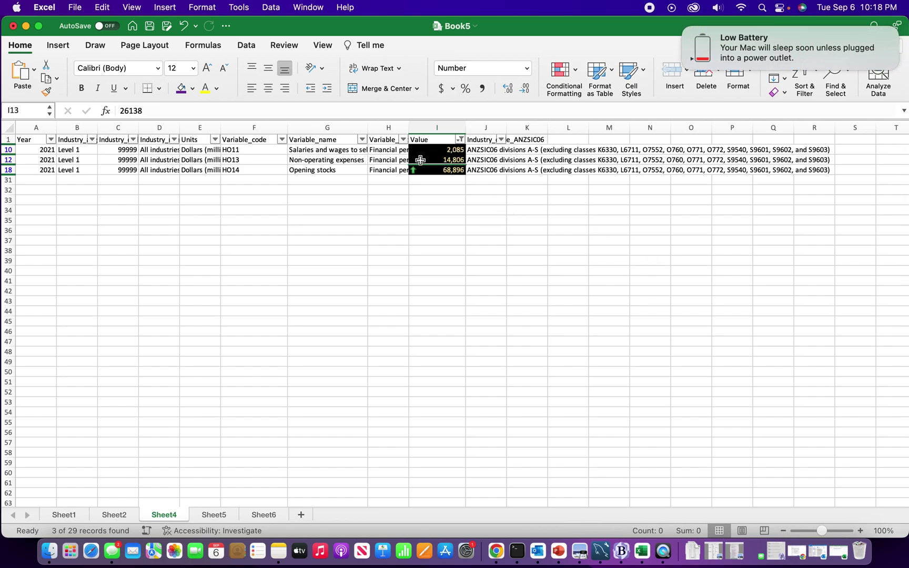
Clear the Light Yellow font color filter from the Value column.
{"action": "left_click", "coordinate": [460, 139]}
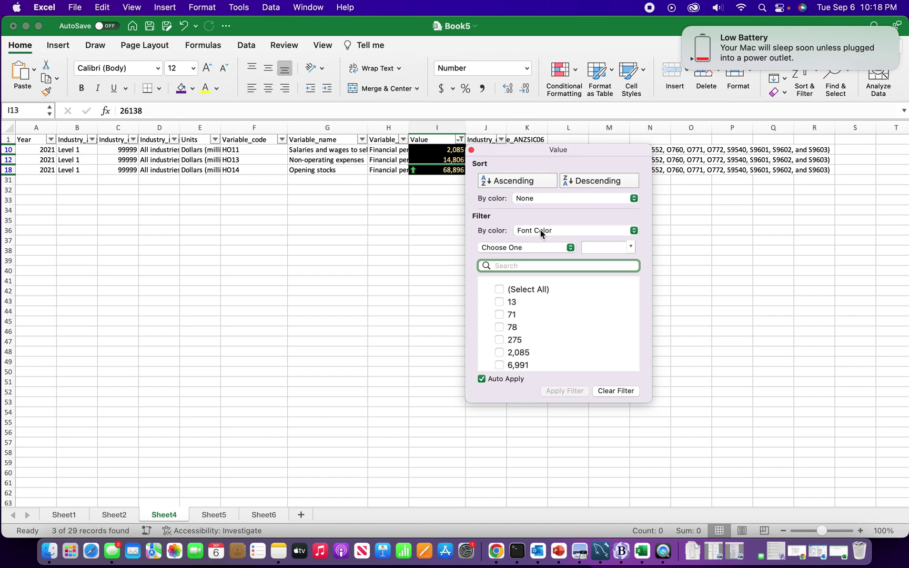
{"action": "left_click", "coordinate": [800, 84]}
{"action": "left_click", "coordinate": [801, 84]}
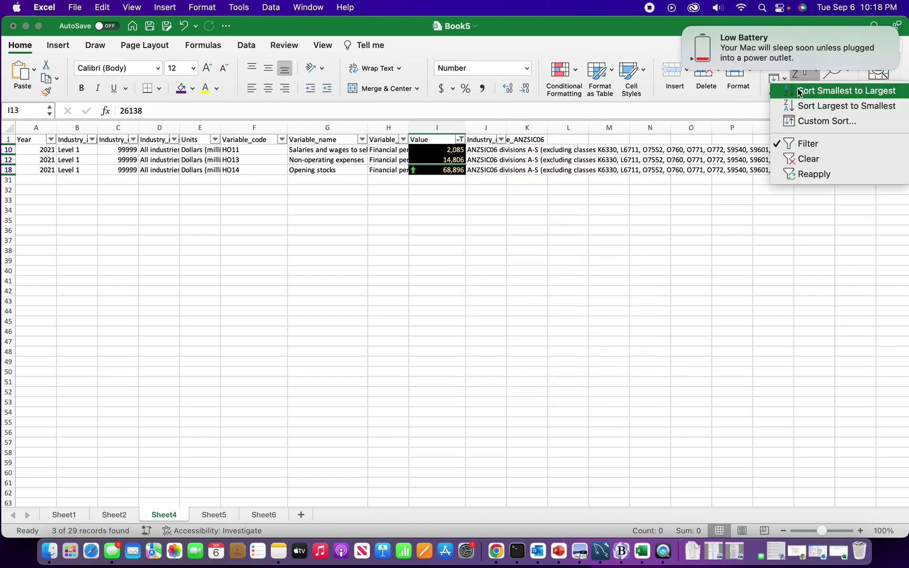
{"action": "left_click", "coordinate": [805, 158]}
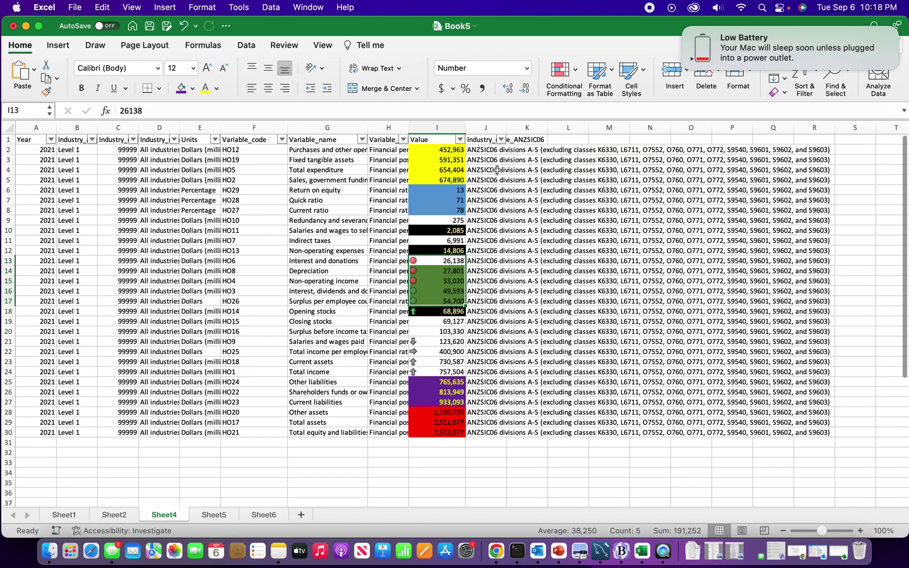
Filter the Value column by cell icon, keeping only rows with the grey down arrow.
{"action": "left_click", "coordinate": [459, 139]}
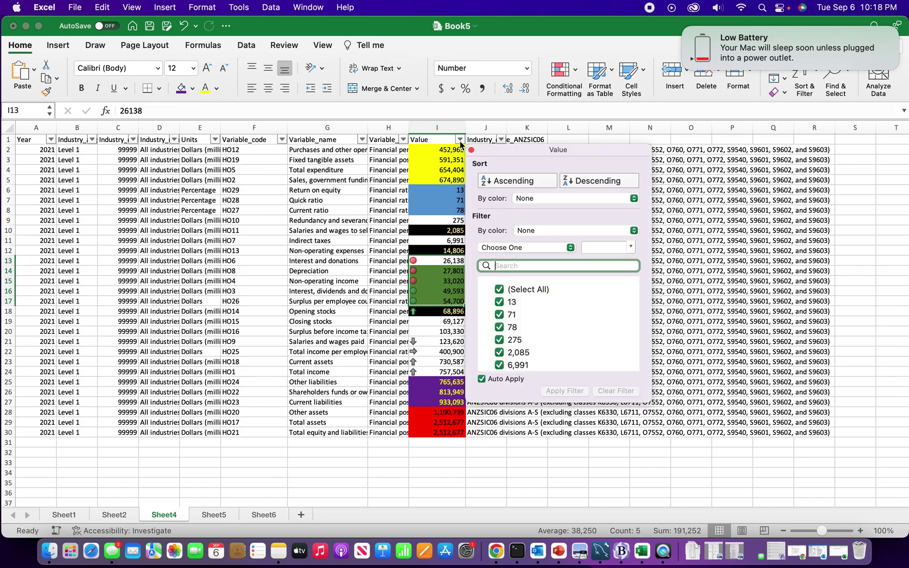
{"action": "left_click", "coordinate": [542, 228]}
{"action": "mouse_move", "coordinate": [545, 269]}
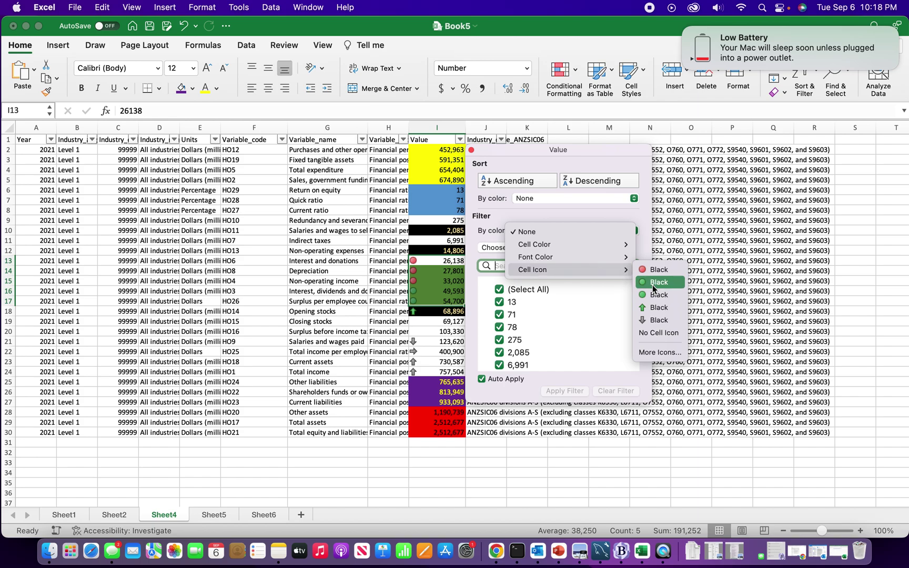
{"action": "left_click", "coordinate": [648, 320]}
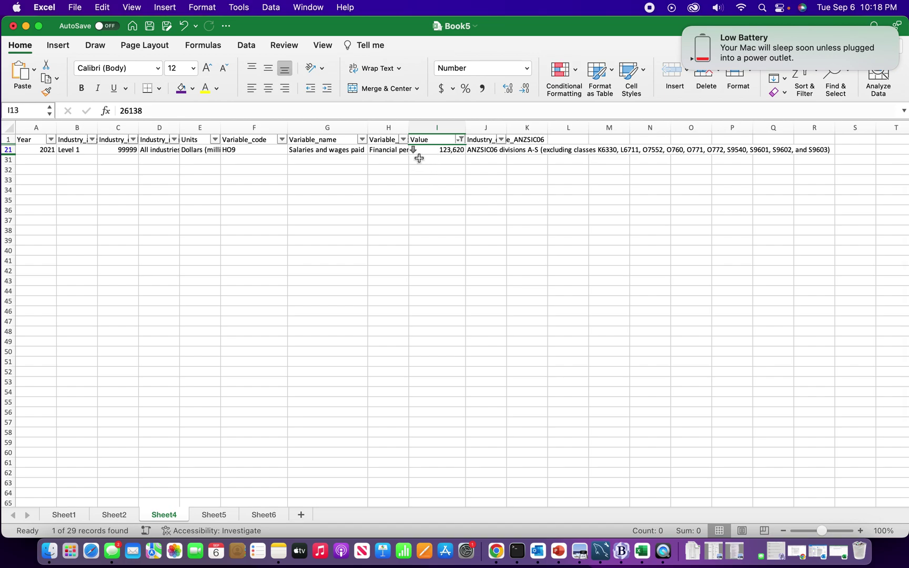
Clear the grey down arrow icon filter to restore the full table.
{"action": "left_click", "coordinate": [461, 139]}
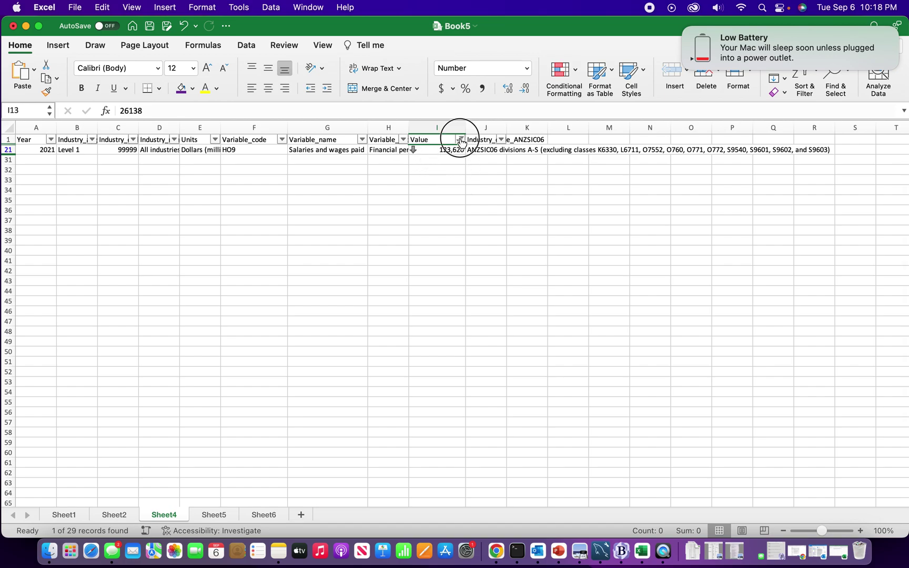
{"action": "left_click", "coordinate": [819, 92]}
{"action": "left_click", "coordinate": [808, 92]}
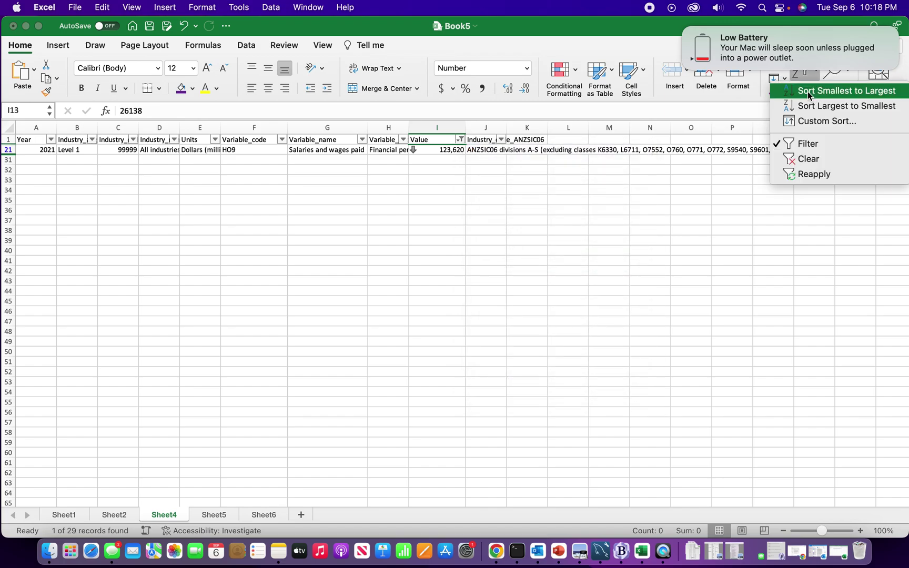
{"action": "left_click", "coordinate": [807, 158]}
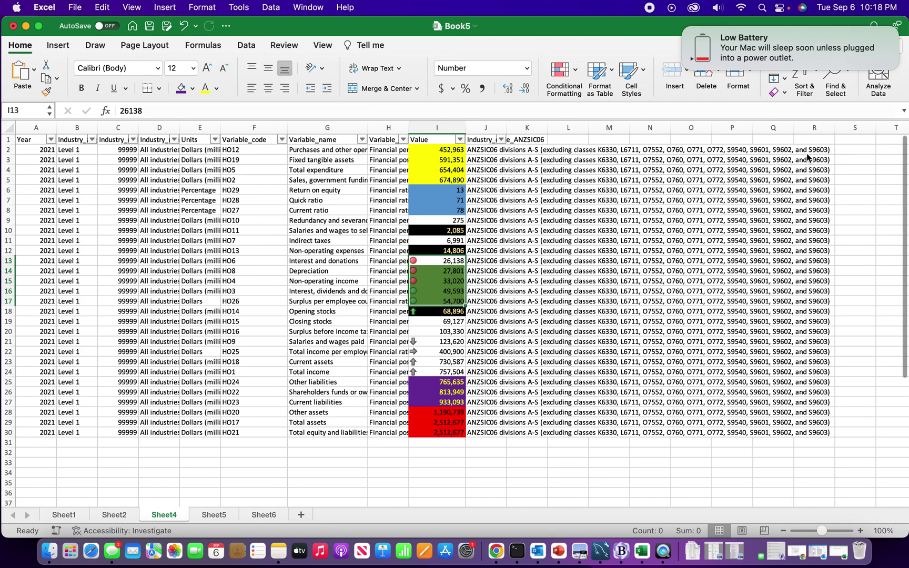
Dismiss the low battery notification and sort the Value column by cell color with the blue cells first.
{"action": "left_click", "coordinate": [685, 29]}
{"action": "left_click", "coordinate": [518, 262]}
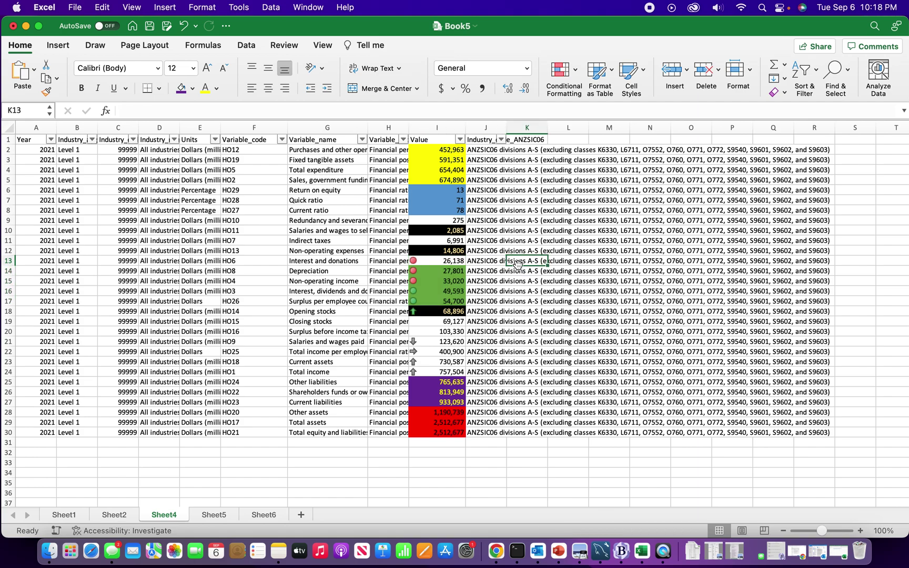
{"action": "left_click", "coordinate": [459, 139]}
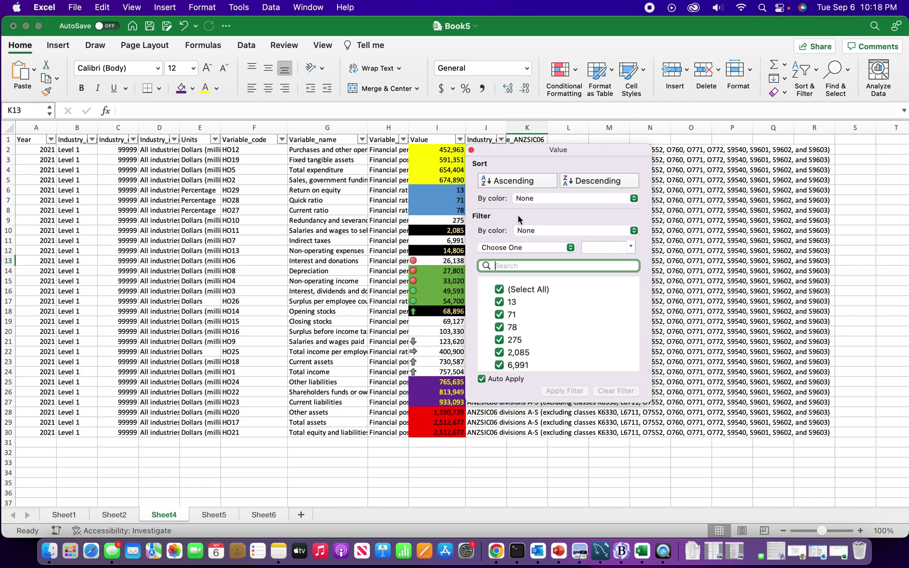
{"action": "left_click", "coordinate": [531, 199]}
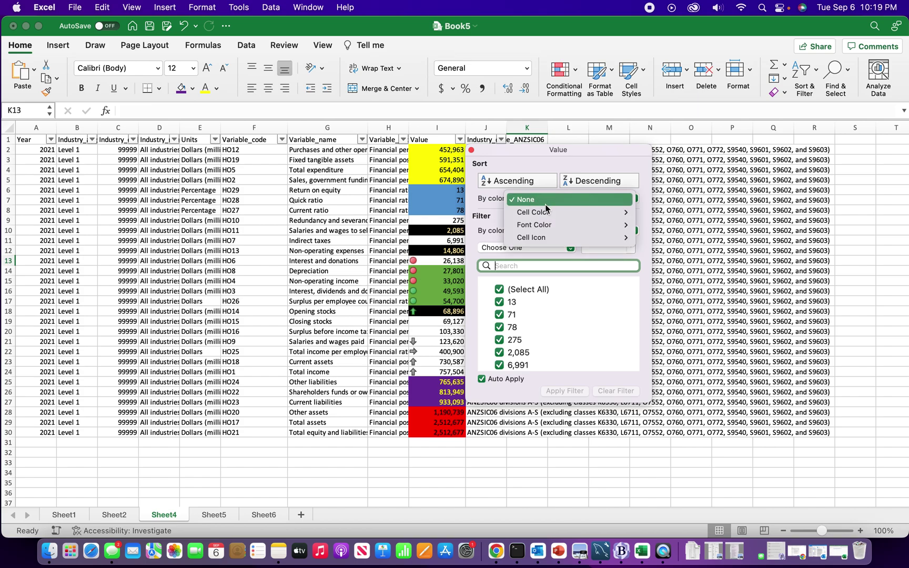
{"action": "mouse_move", "coordinate": [547, 213]}
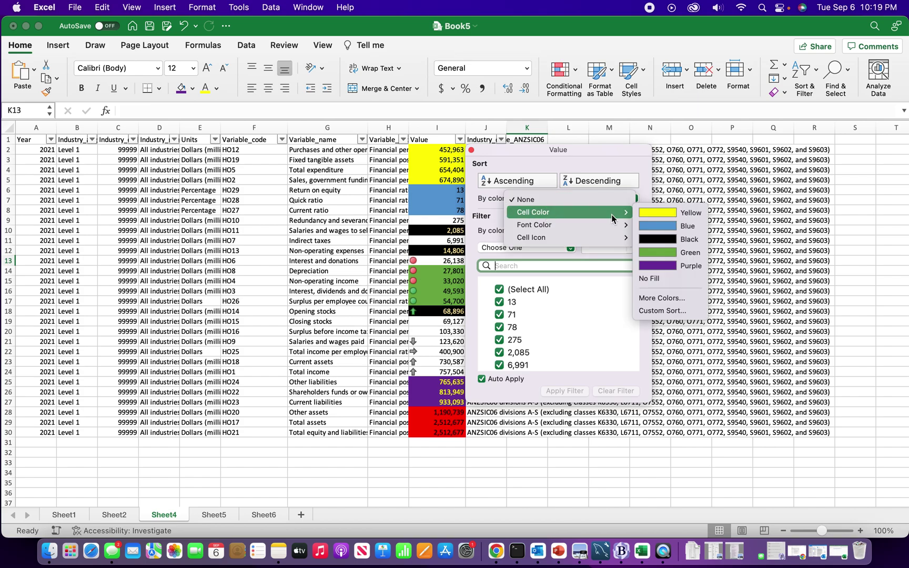
{"action": "left_click", "coordinate": [647, 227]}
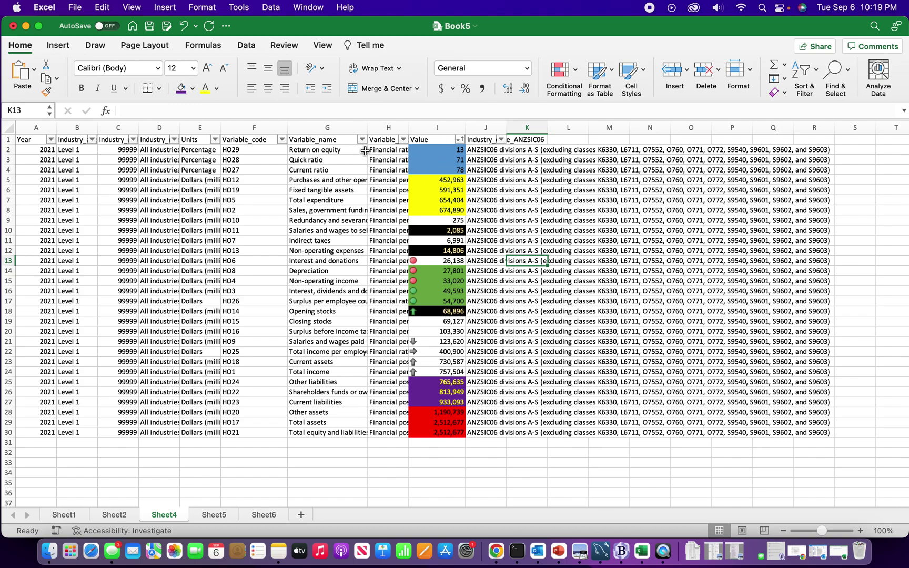
Sort the Value column by font color with the Light Yellow text first.
{"action": "left_click", "coordinate": [460, 140]}
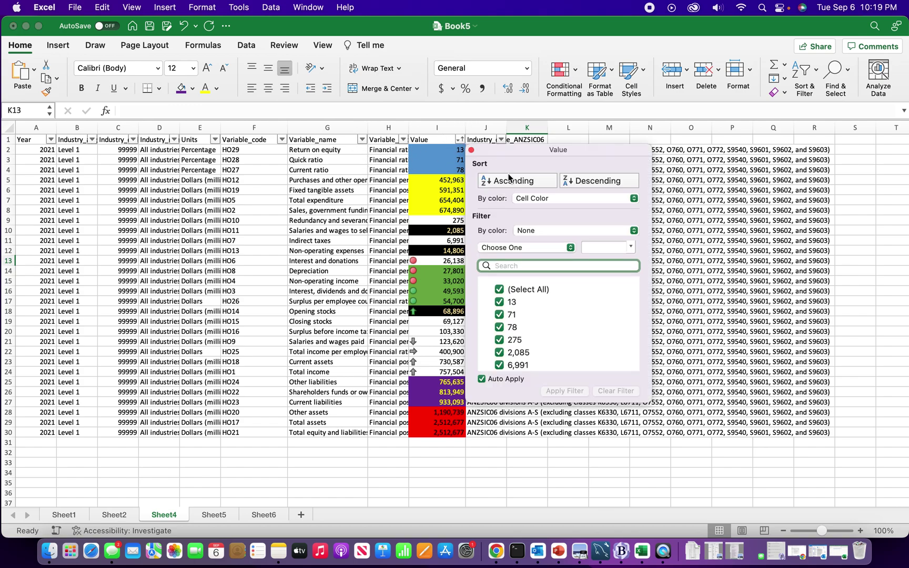
{"action": "left_click", "coordinate": [544, 200]}
{"action": "mouse_move", "coordinate": [545, 214]}
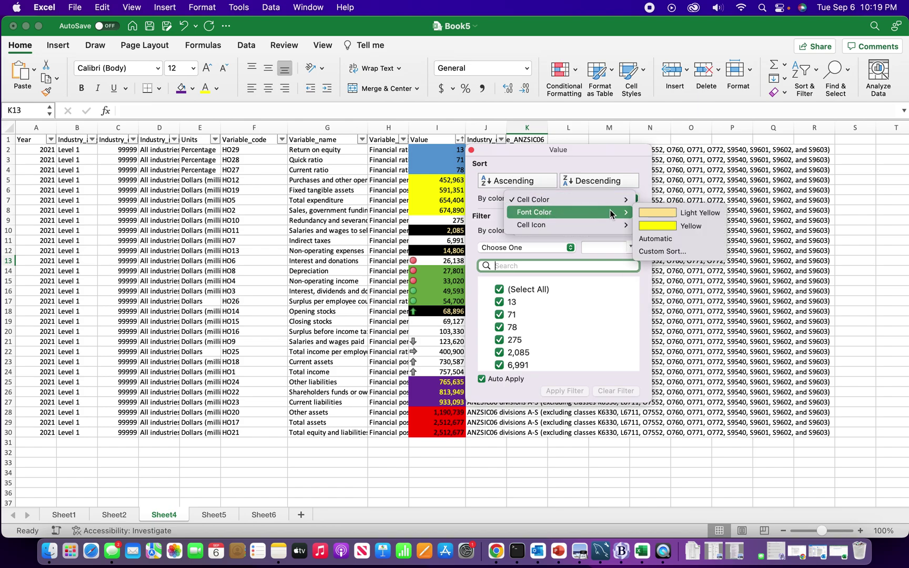
{"action": "left_click", "coordinate": [657, 211]}
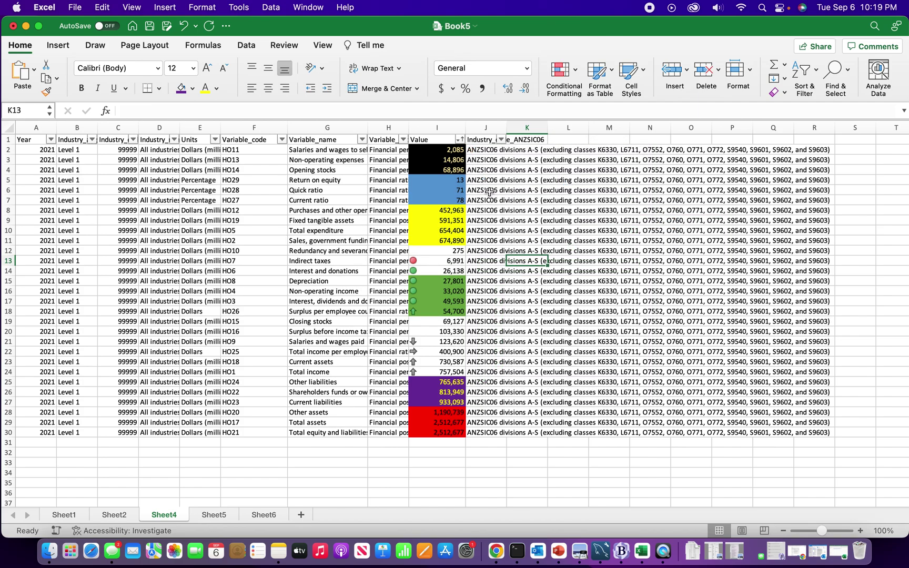
Sort the Value column by cell icon using the red circle and select cell I13.
{"action": "left_click", "coordinate": [460, 140]}
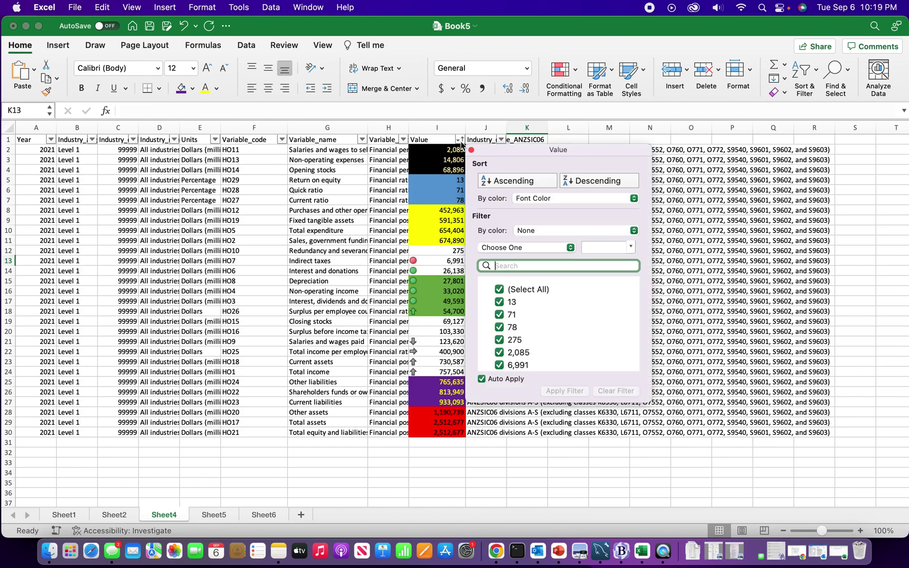
{"action": "left_click", "coordinate": [541, 203]}
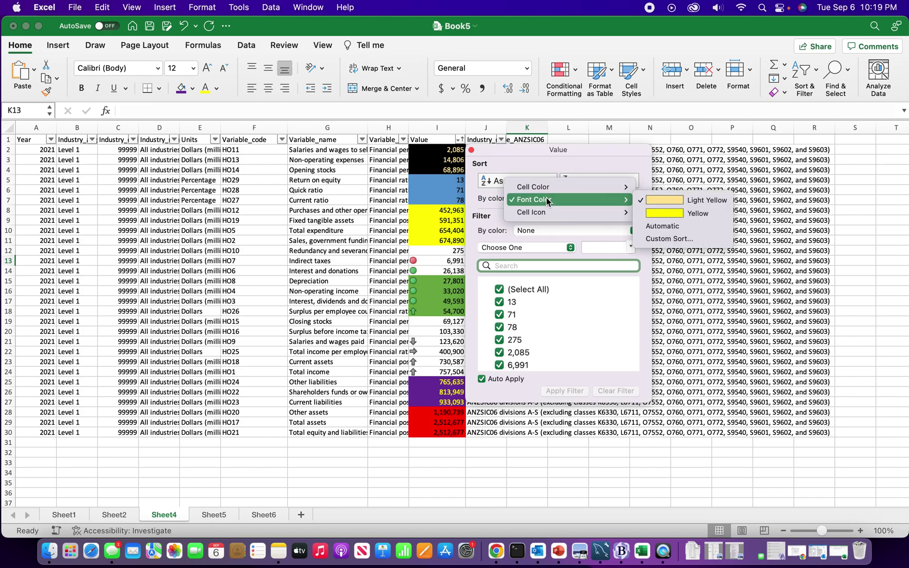
{"action": "mouse_move", "coordinate": [542, 217]}
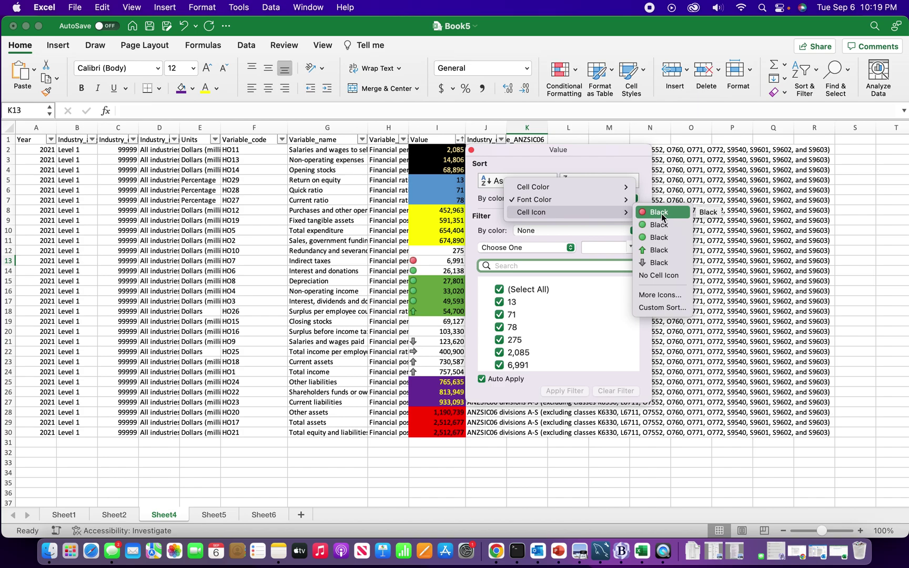
{"action": "left_click", "coordinate": [664, 216]}
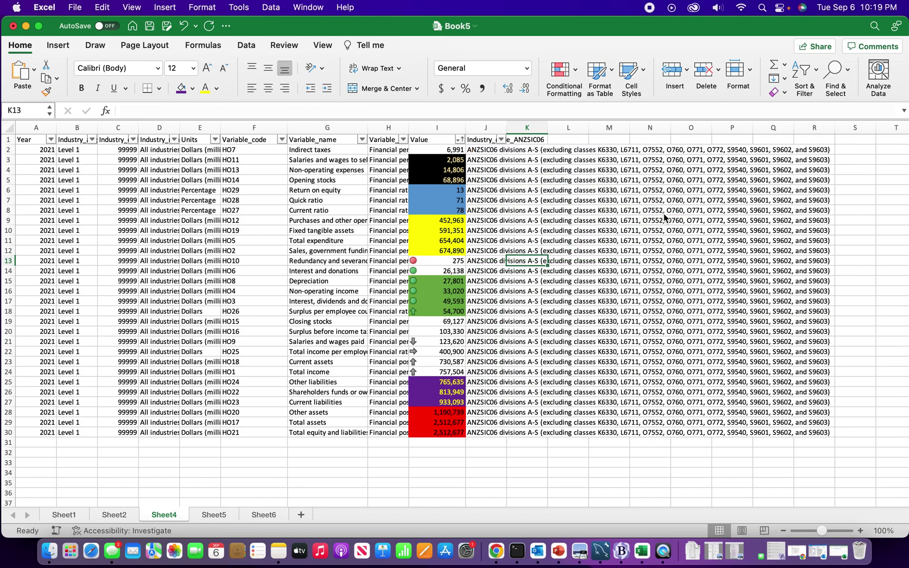
{"action": "left_click", "coordinate": [442, 260]}
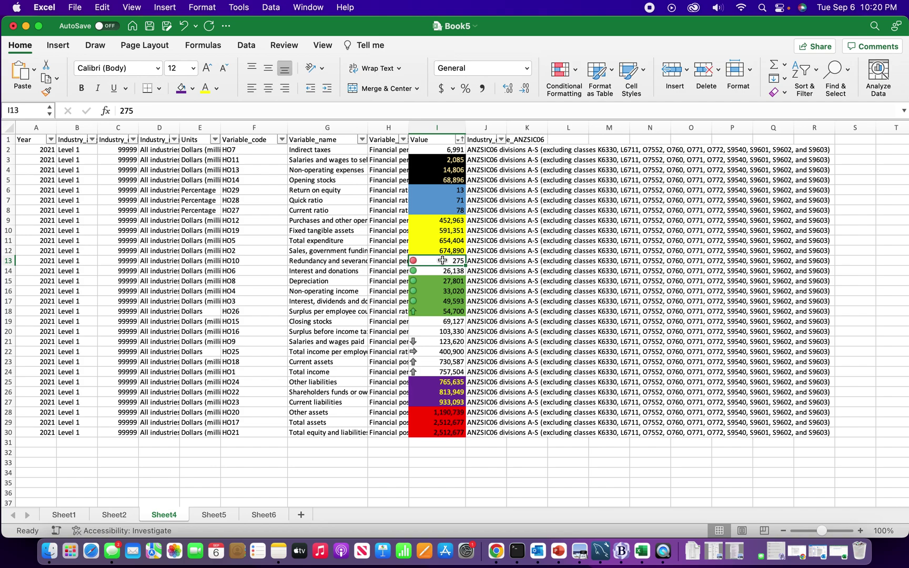